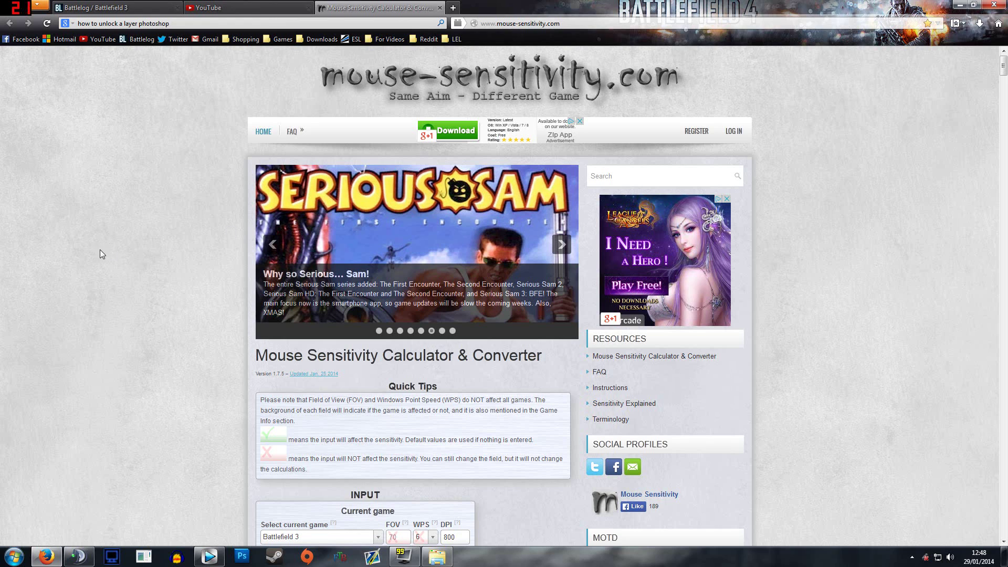
# Make Battlefield 4 the current game and clear its old 0.057 sensitivity value
pyautogui.scroll(-5, 117, 221)
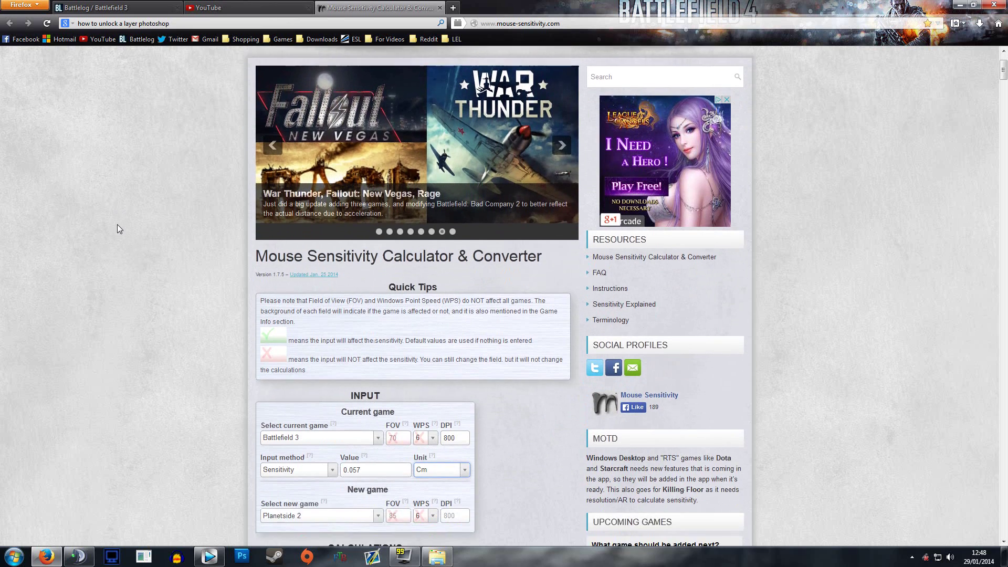
pyautogui.scroll(-1, 118, 229)
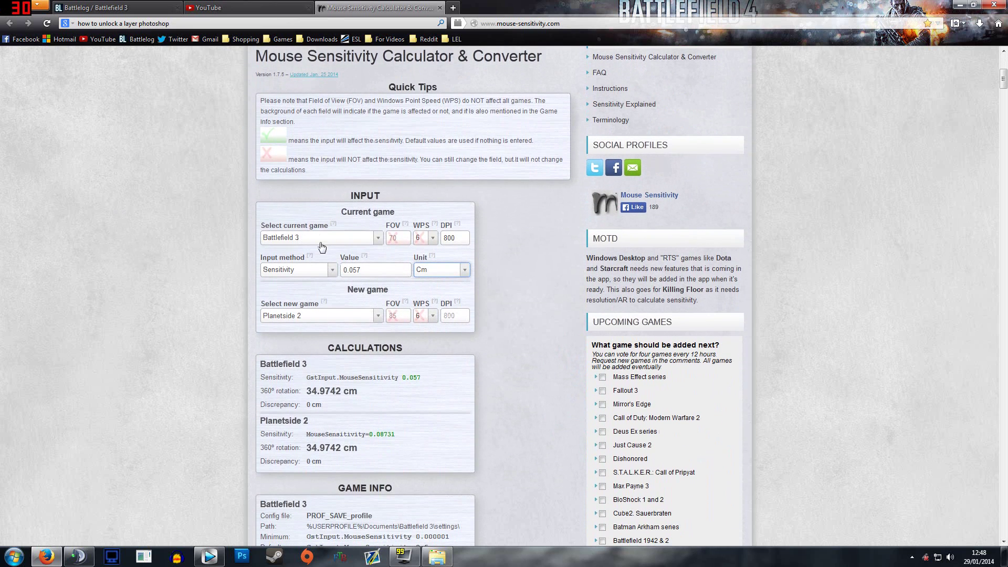
pyautogui.click(309, 238)
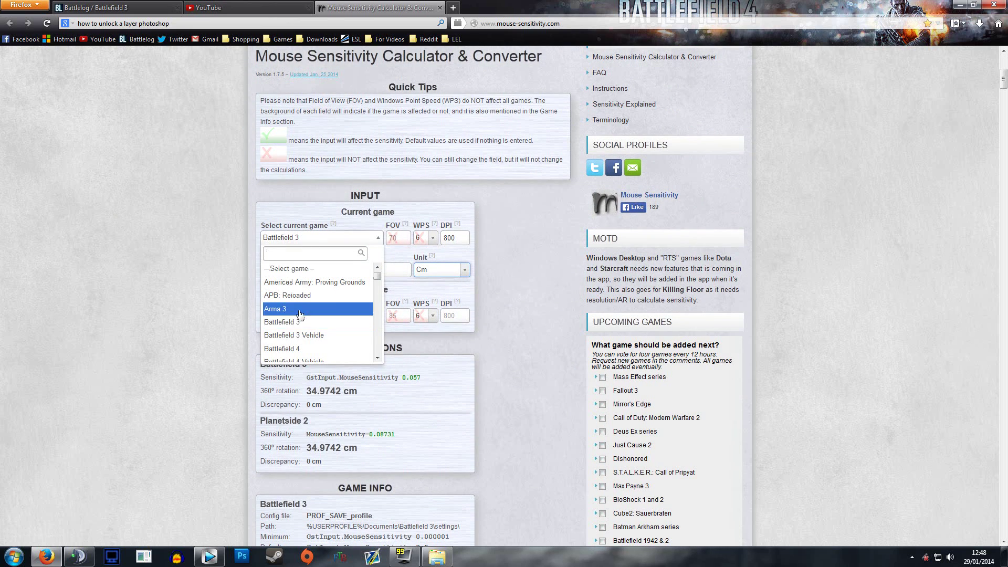
pyautogui.click(291, 357)
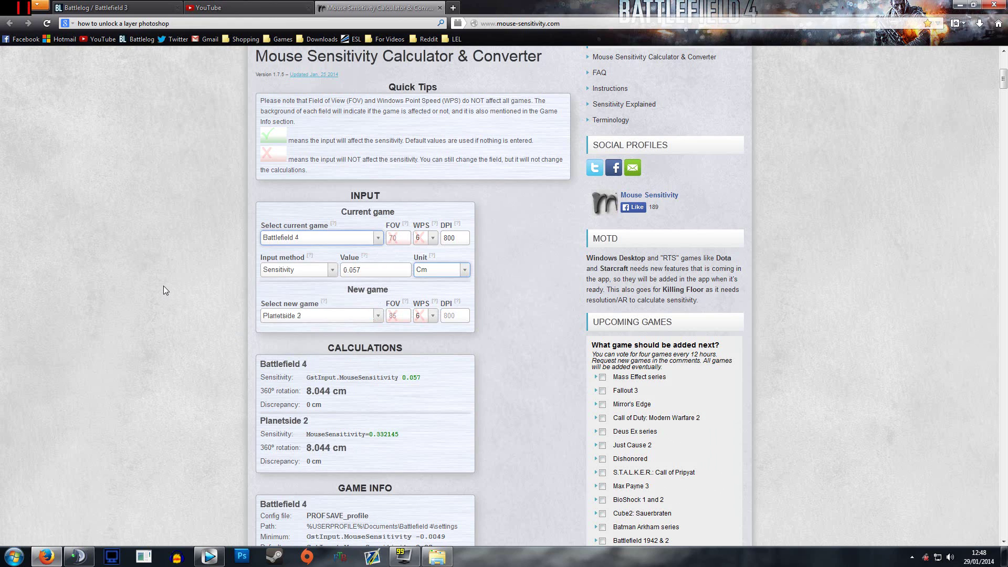
pyautogui.click(355, 271)
pyautogui.press('BackSpace')
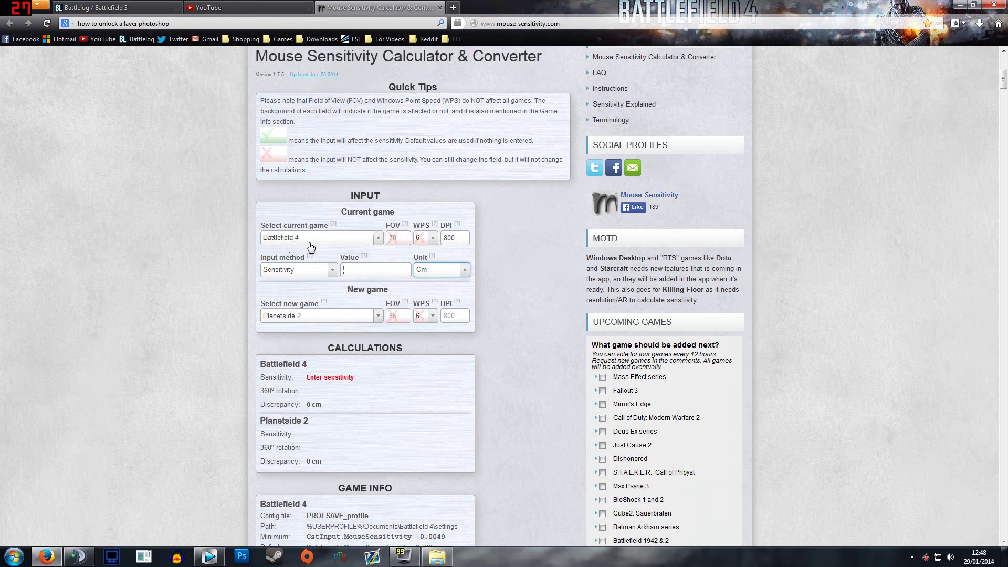
# Re-enter 800 as the DPI and review Battlefield 4's PROFSAVE_profile config file info
pyautogui.doubleClick(449, 238)
pyautogui.press('BackSpace')
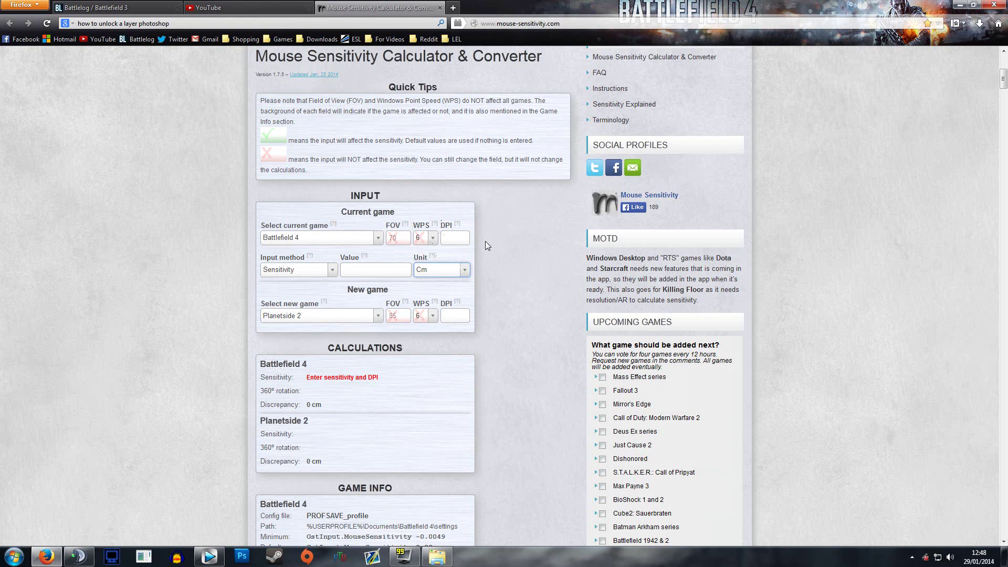
pyautogui.write('800')
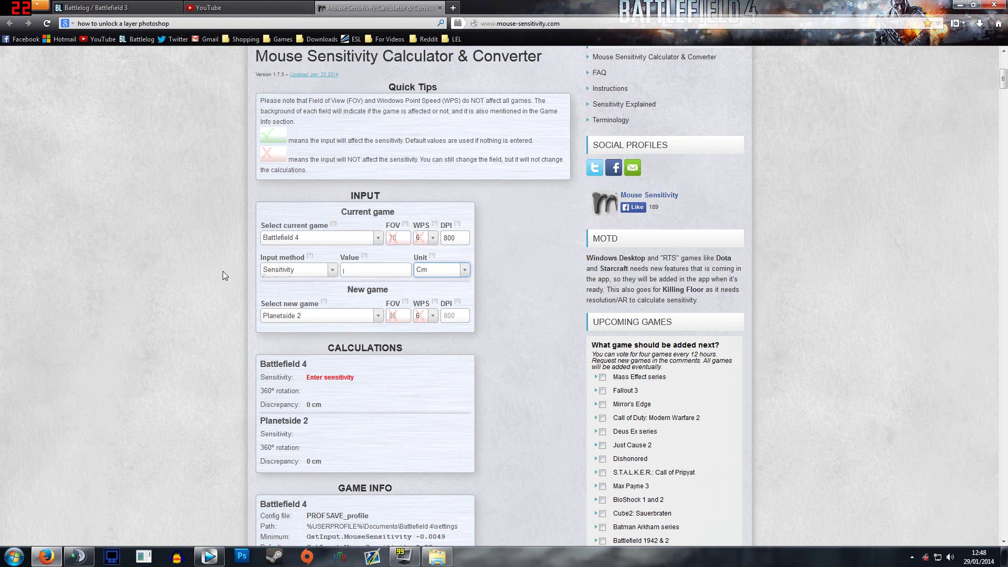
pyautogui.scroll(-3, 222, 271)
pyautogui.moveTo(333, 307); pyautogui.dragTo(428, 313)
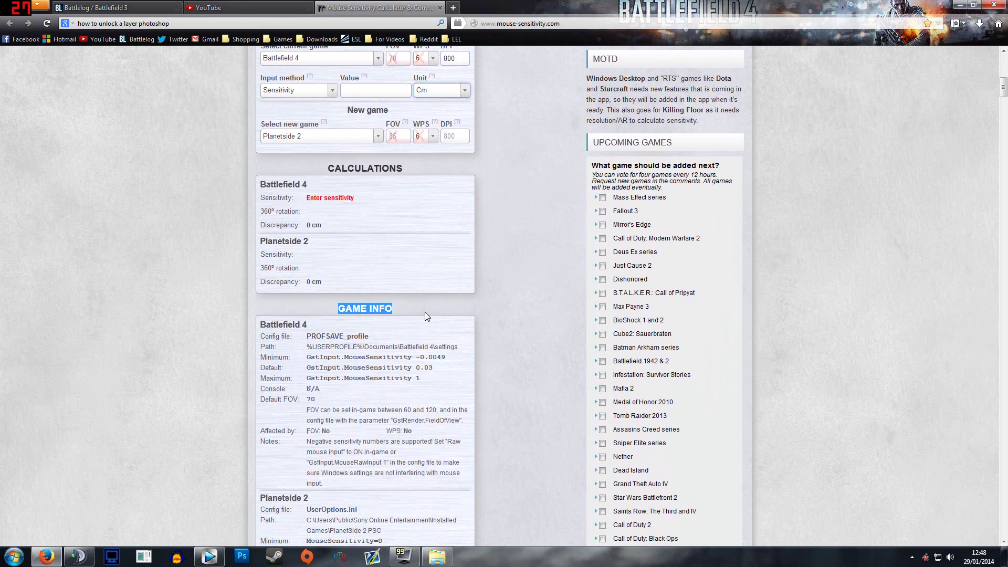
pyautogui.moveTo(263, 353); pyautogui.dragTo(272, 344)
pyautogui.click(270, 336)
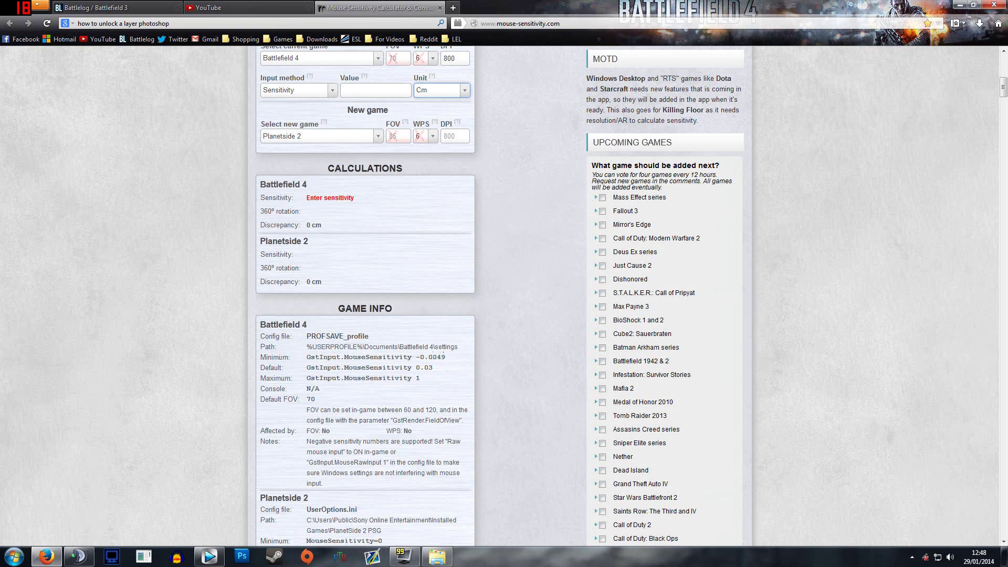
pyautogui.click(15, 557)
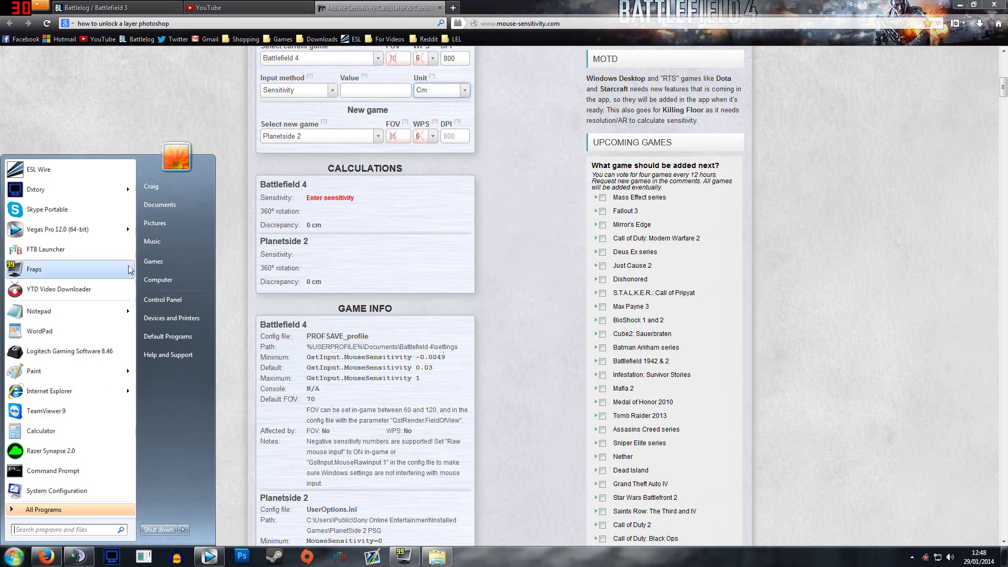
# Open PROFSAVE_profile from the Documents > Battlefield 4 > settings folder
pyautogui.click(172, 205)
pyautogui.doubleClick(633, 193)
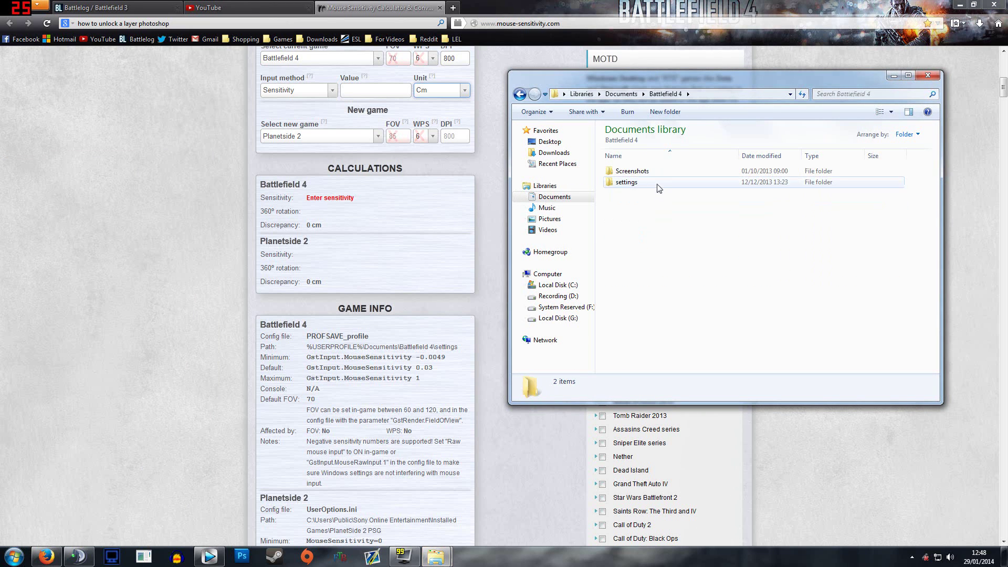
pyautogui.doubleClick(656, 182)
pyautogui.click(642, 204)
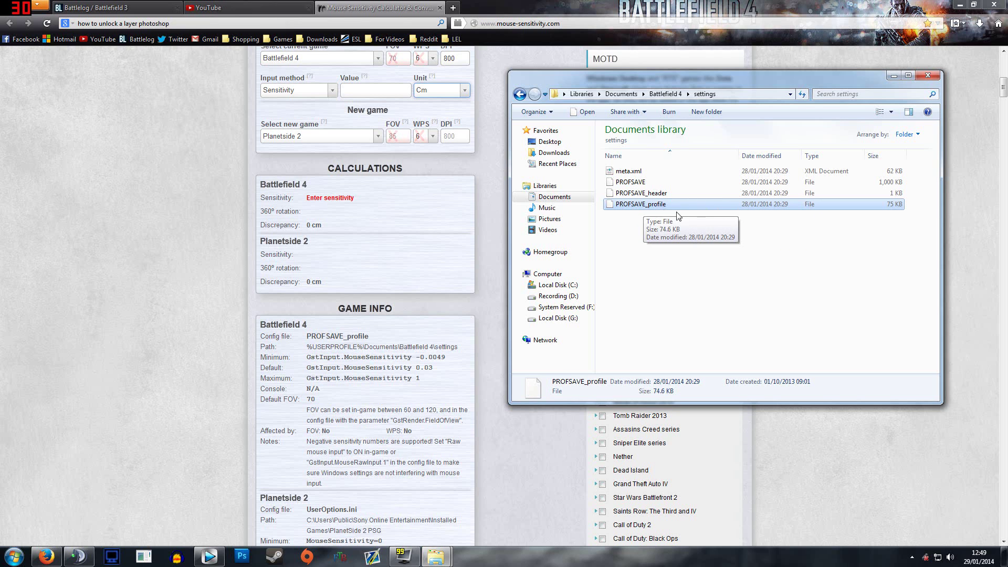
pyautogui.doubleClick(680, 204)
# Open the profile in WordPad and search it for 'sens'
pyautogui.doubleClick(517, 294)
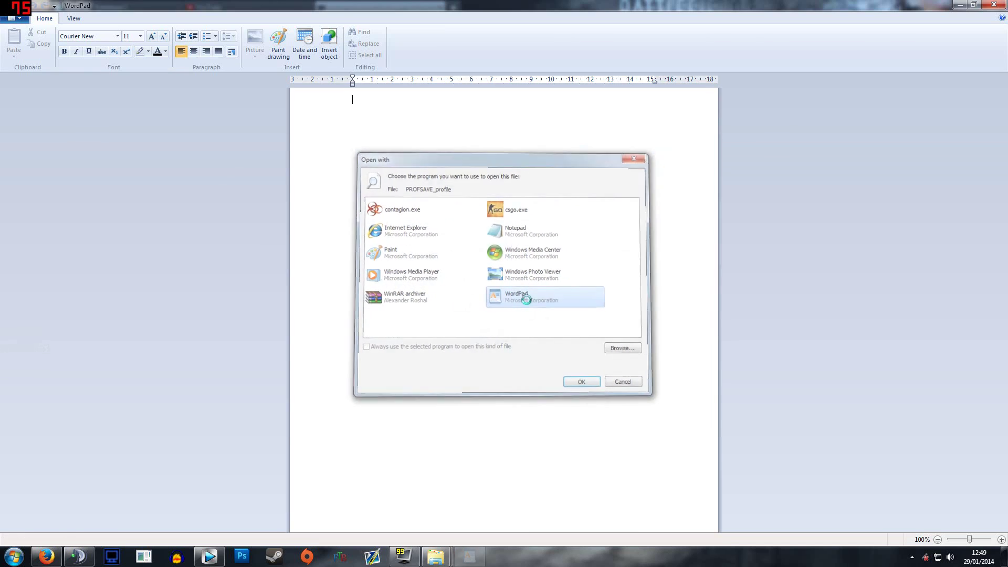
pyautogui.hotkey('ctrl', 'f')
pyautogui.write('sensi')
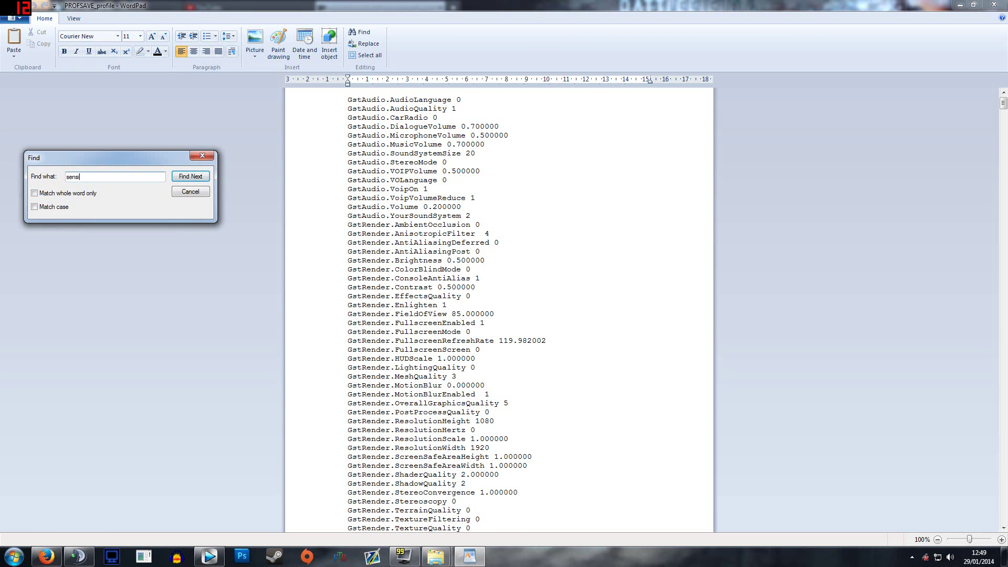
pyautogui.press('Return')
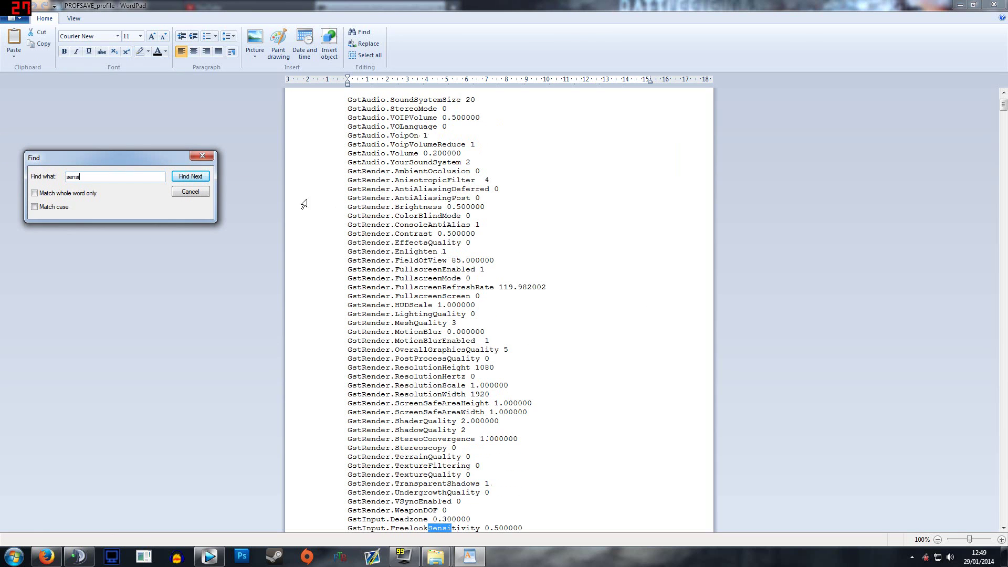
pyautogui.click(202, 155)
# Select the GstInput.MouseSensitivity 0.009308 line, then return to the calculator page
pyautogui.scroll(-7, 447, 315)
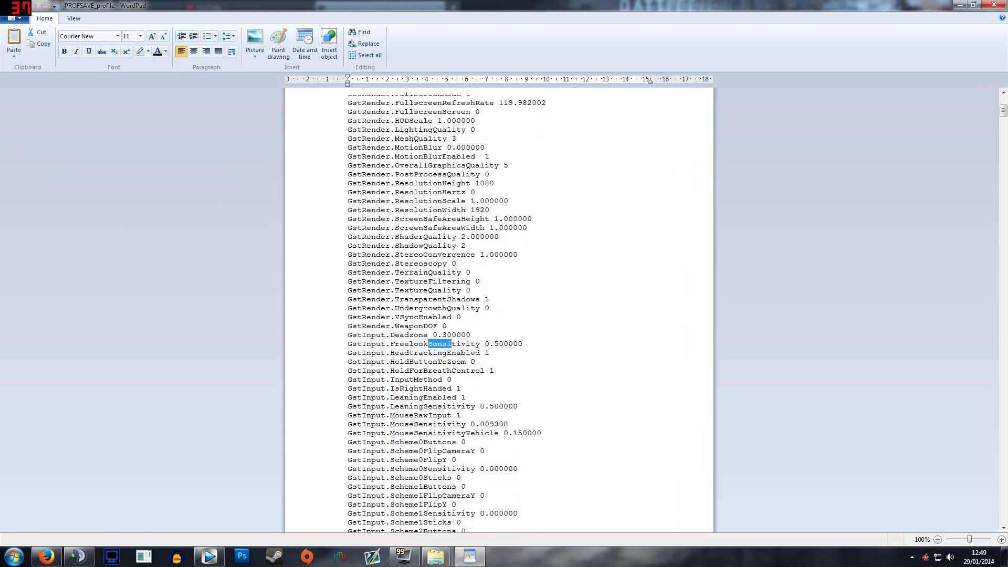
pyautogui.scroll(-2, 447, 316)
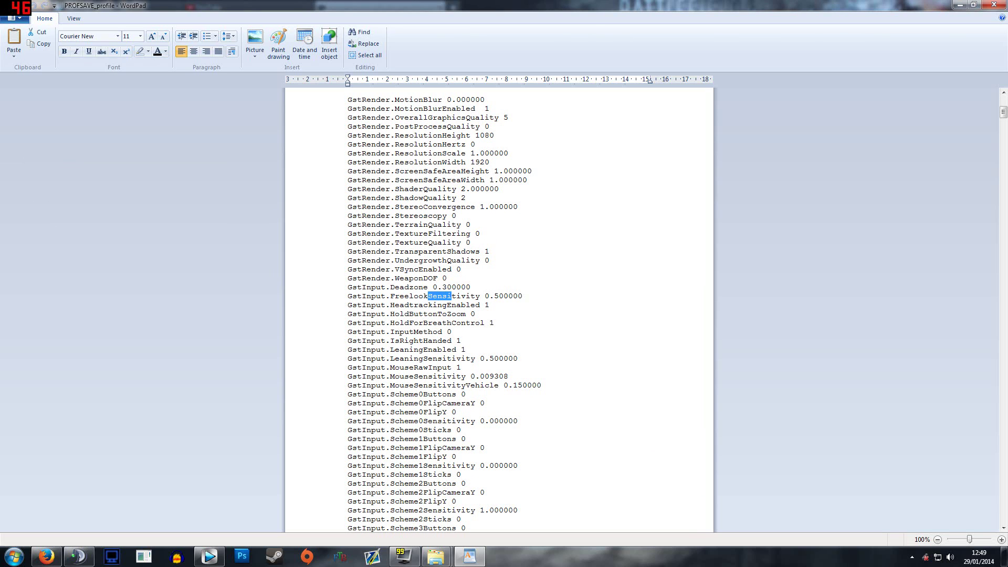
pyautogui.moveTo(347, 377); pyautogui.dragTo(508, 376)
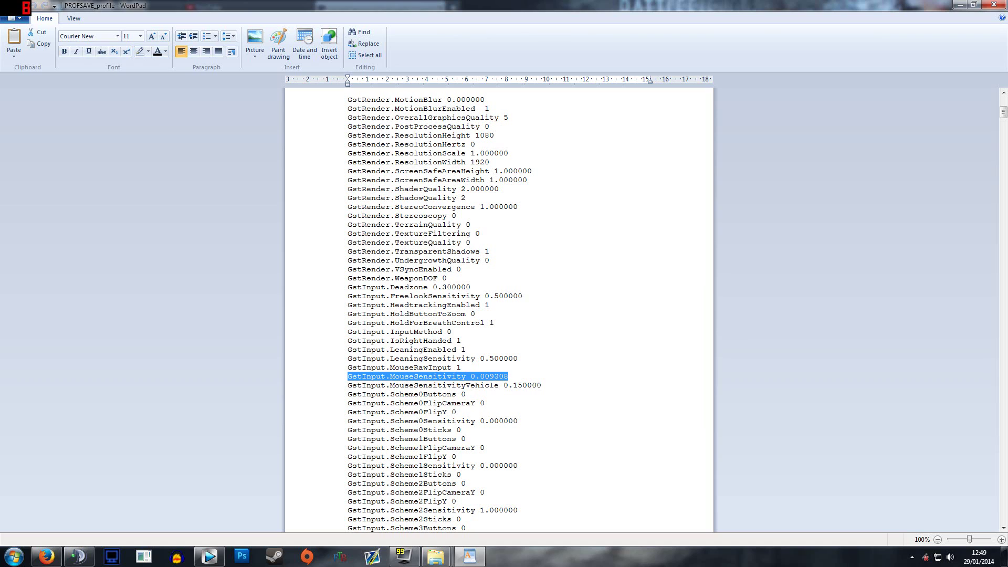
pyautogui.click(471, 377)
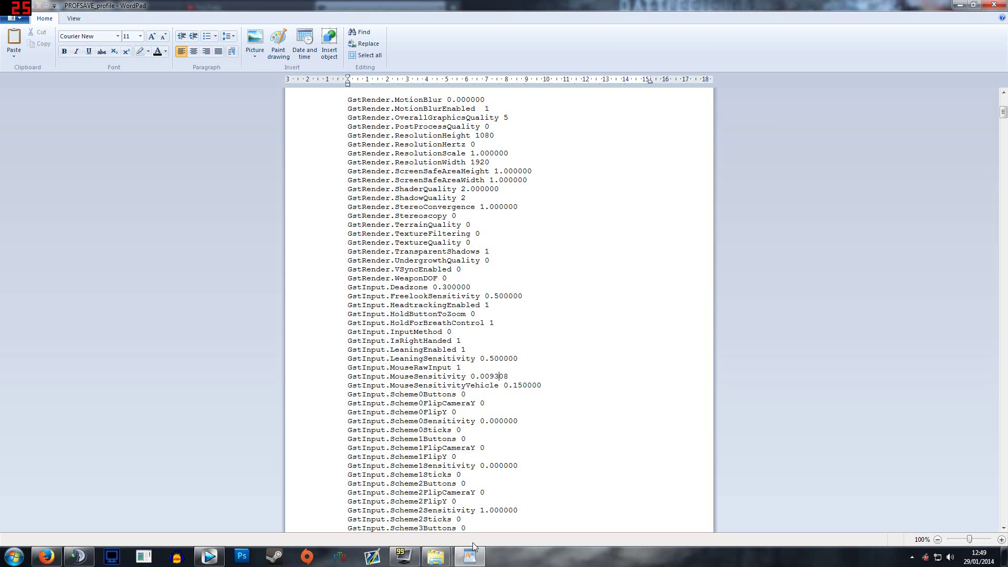
pyautogui.click(46, 557)
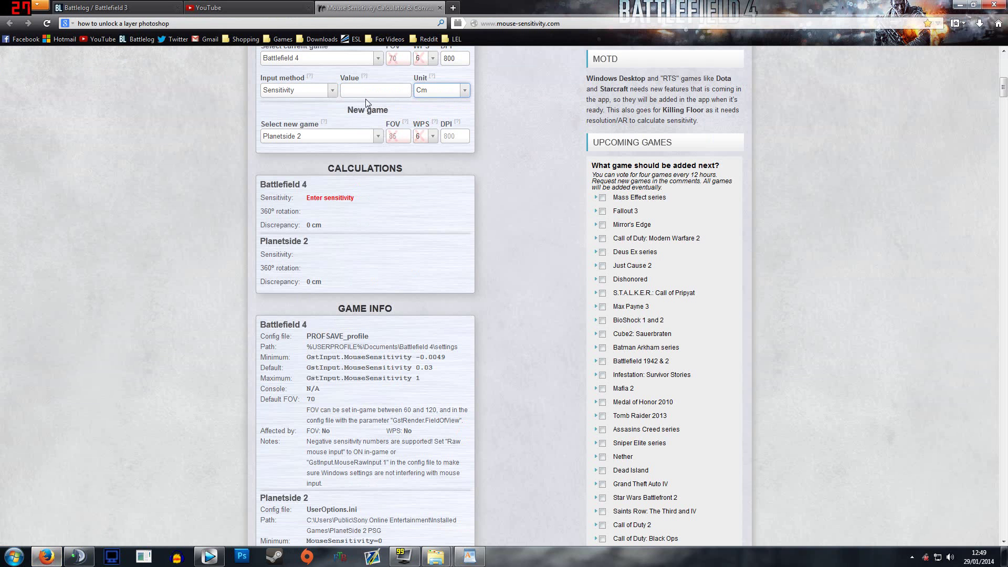
# Enter 0.009308 as the Battlefield 4 sensitivity, giving 34.8567 cm per 360°
pyautogui.write('0.00')
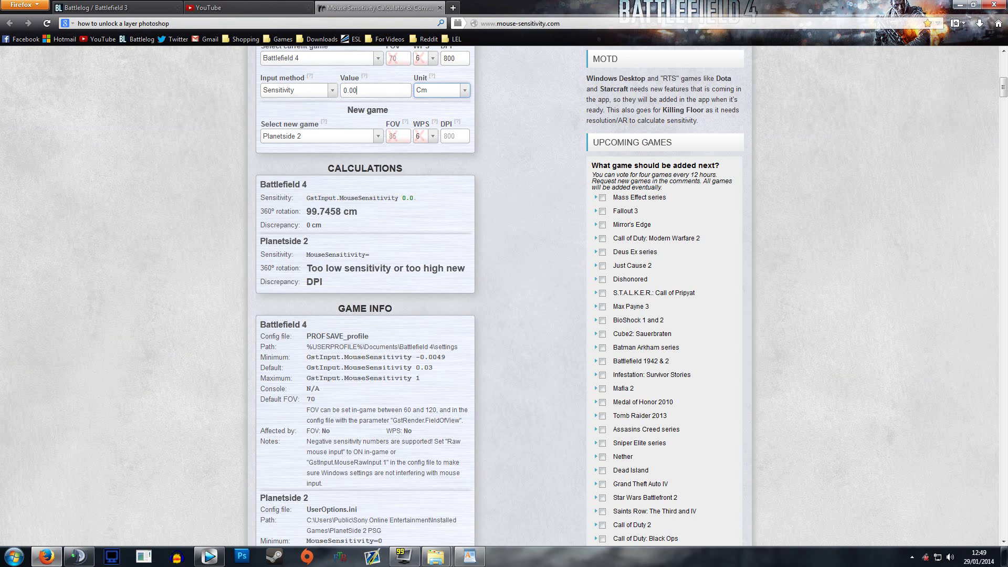
pyautogui.write('93')
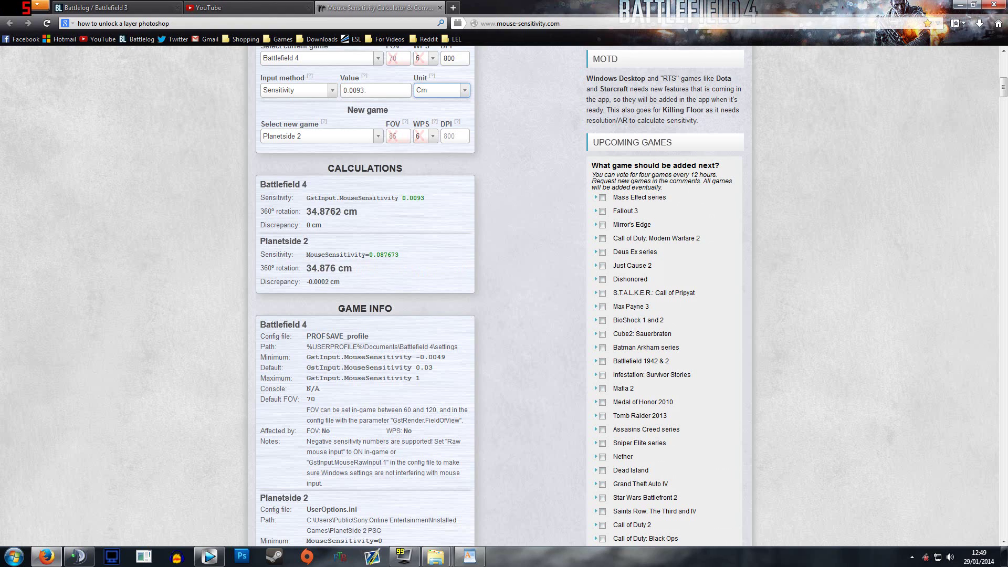
pyautogui.write('08')
pyautogui.moveTo(307, 211); pyautogui.dragTo(357, 211)
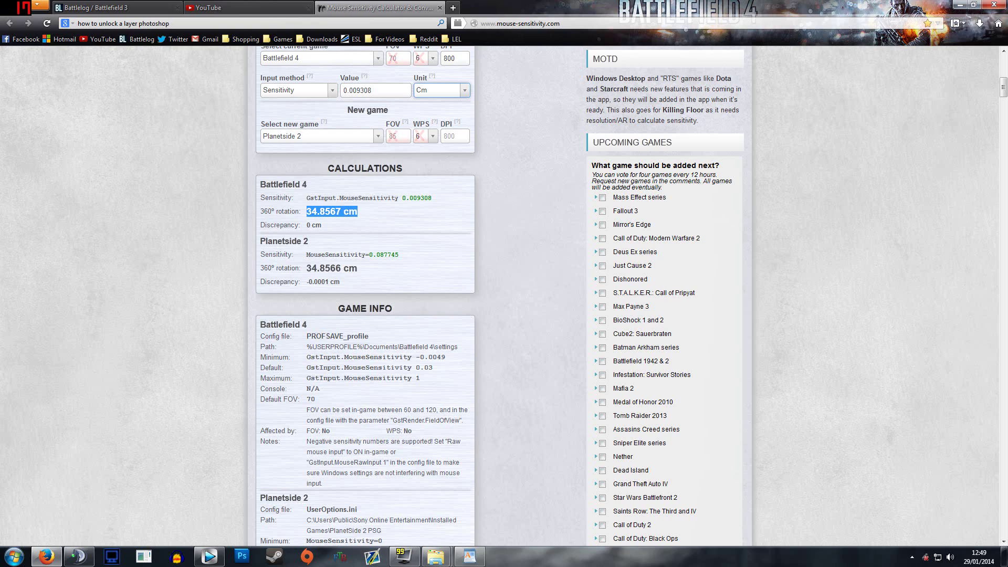
pyautogui.click(228, 235)
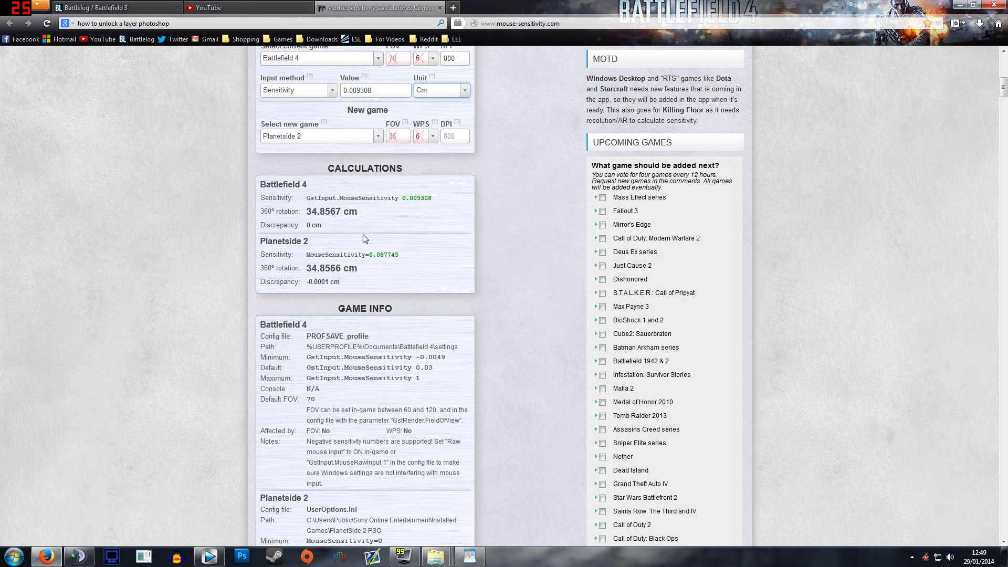
pyautogui.moveTo(401, 198); pyautogui.dragTo(441, 203)
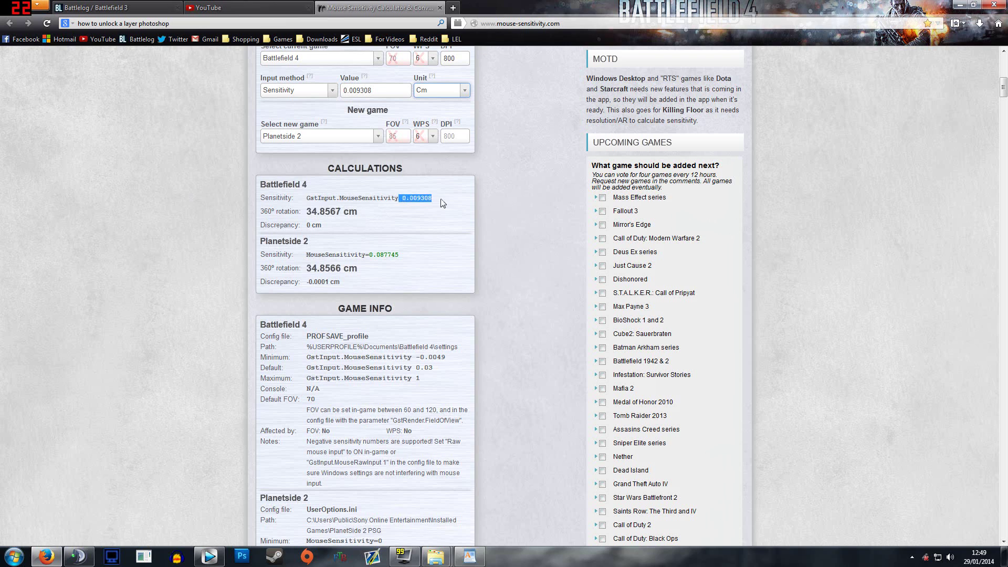
pyautogui.click(413, 213)
# Choose Counter-Strike: Global Offensive as the new game and mark its converted sensitivity
pyautogui.click(328, 138)
pyautogui.scroll(5, 378, 210)
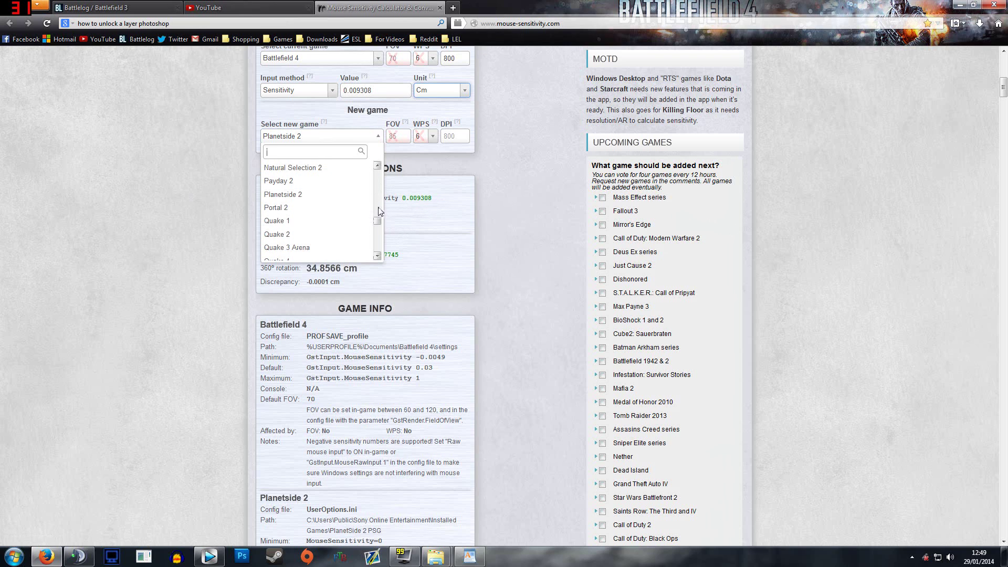
pyautogui.moveTo(380, 209)
pyautogui.mouseDown()
pyautogui.moveTo(379, 172)
pyautogui.moveTo(378, 256)
pyautogui.moveTo(379, 177)
pyautogui.moveTo(379, 192)
pyautogui.mouseUp()
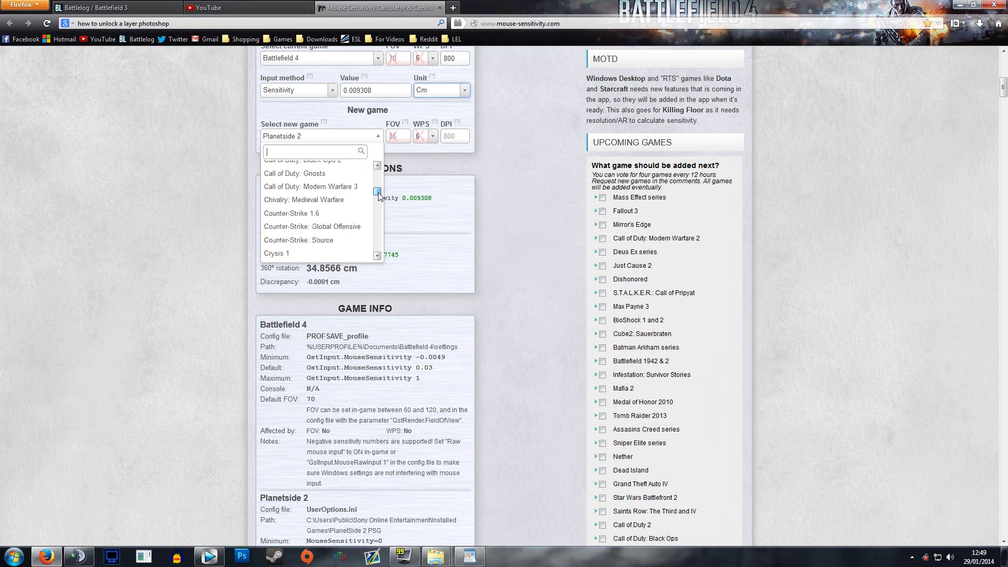
pyautogui.click(339, 226)
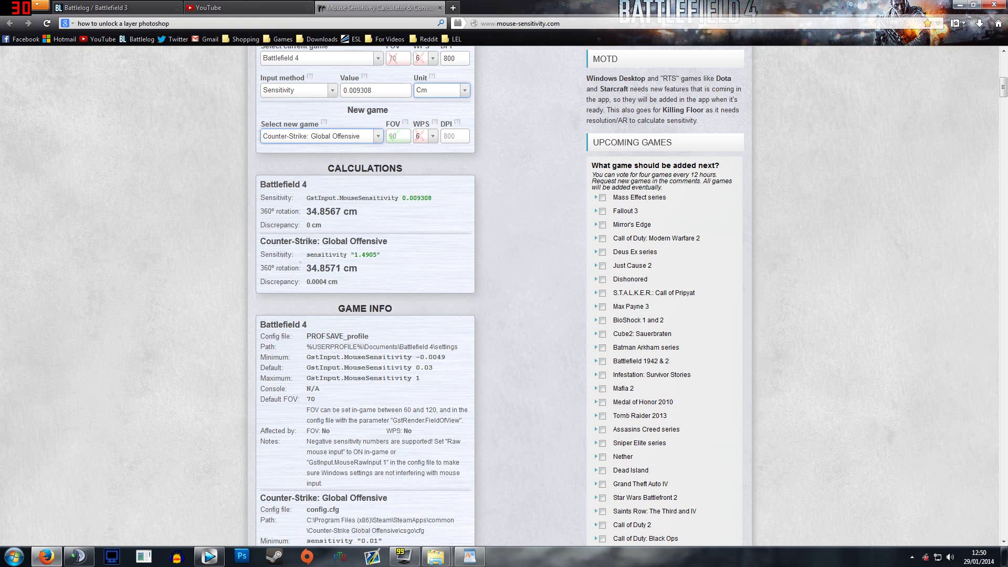
pyautogui.moveTo(355, 255); pyautogui.dragTo(377, 255)
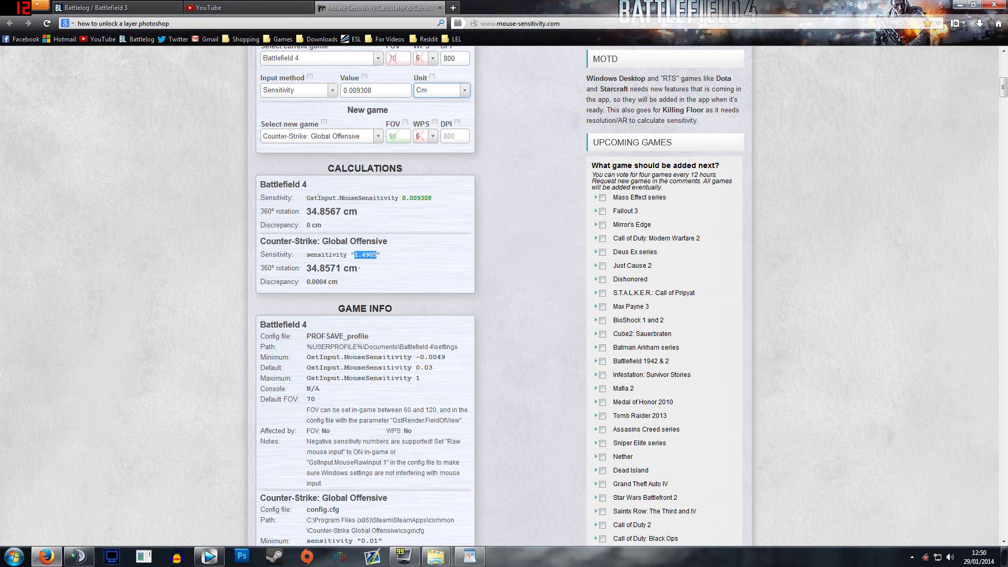
pyautogui.click(332, 138)
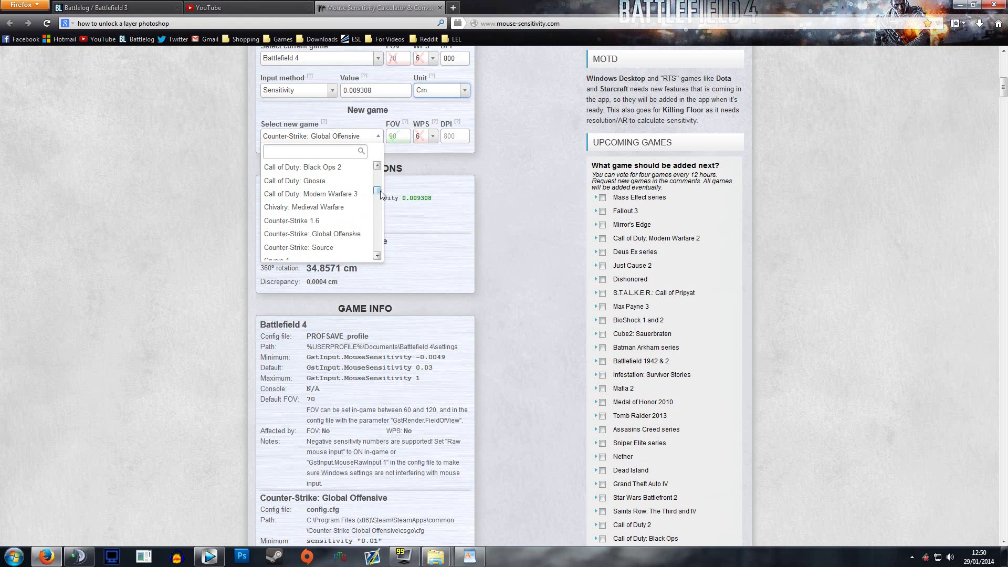
# Switch the new game to Battlefield 3 and mark its equivalent sensitivity 0.057209
pyautogui.moveTo(379, 191); pyautogui.dragTo(379, 184)
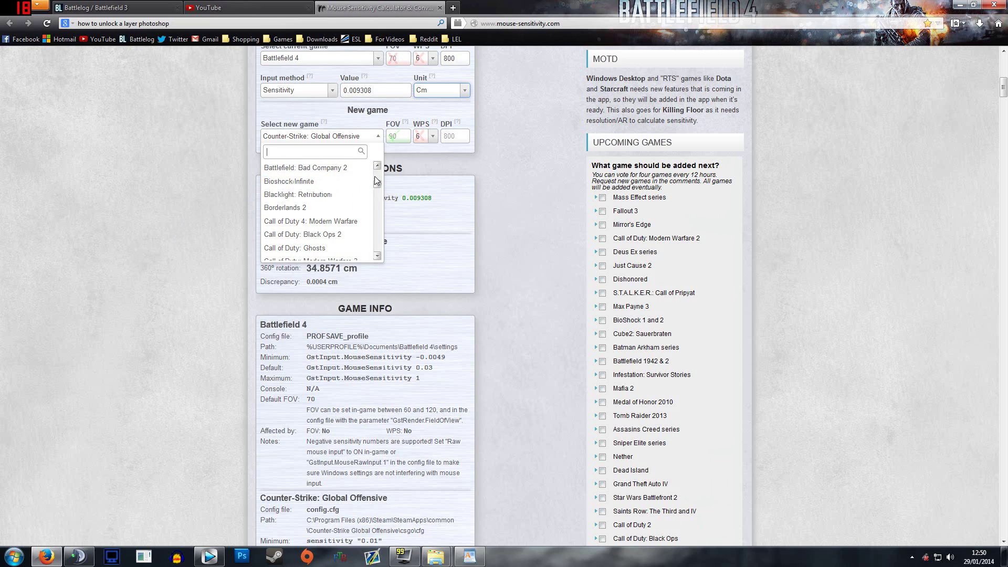
pyautogui.scroll(2, 377, 178)
pyautogui.click(321, 188)
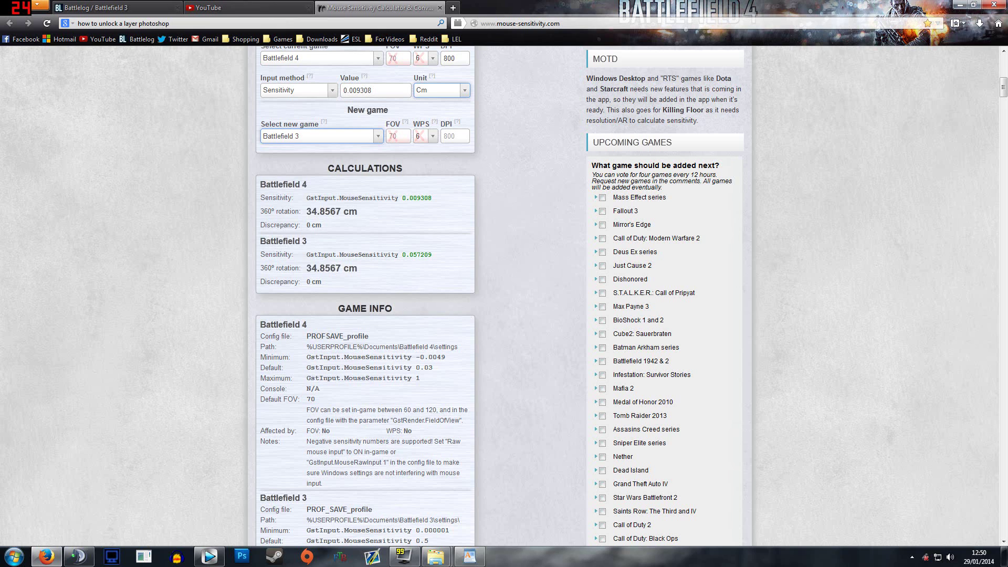
pyautogui.doubleClick(417, 254)
pyautogui.hotkey('ctrl', 'c')
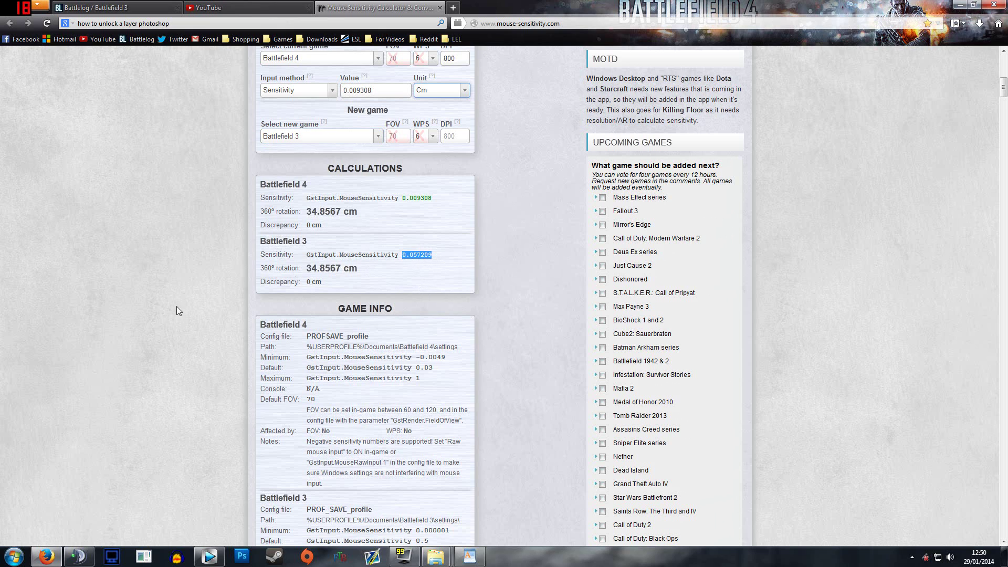
pyautogui.click(197, 312)
pyautogui.scroll(-3, 200, 313)
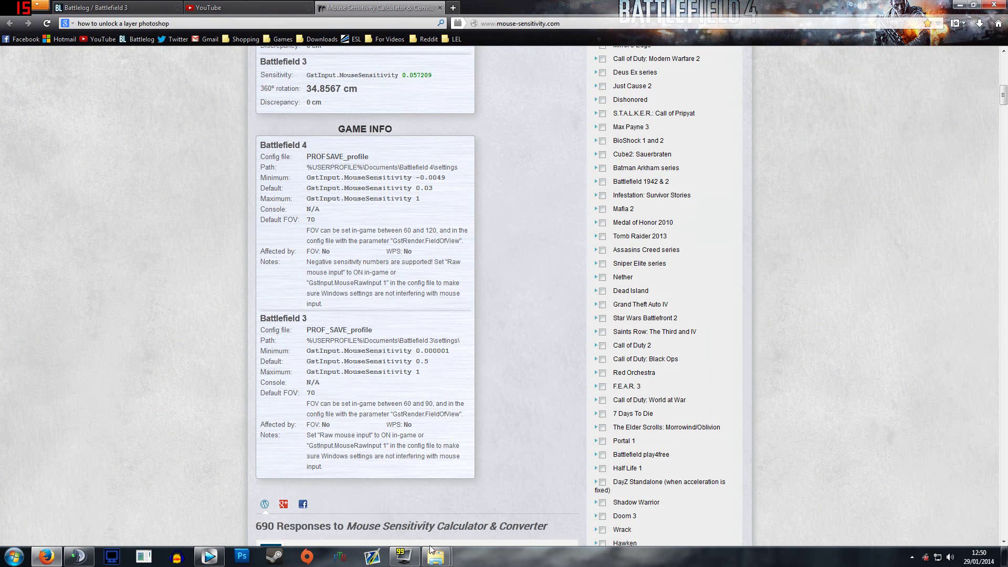
pyautogui.click(547, 464)
# Open PROF_SAVE_profile from Documents > Battlefield 3 > settings in WordPad
pyautogui.click(14, 555)
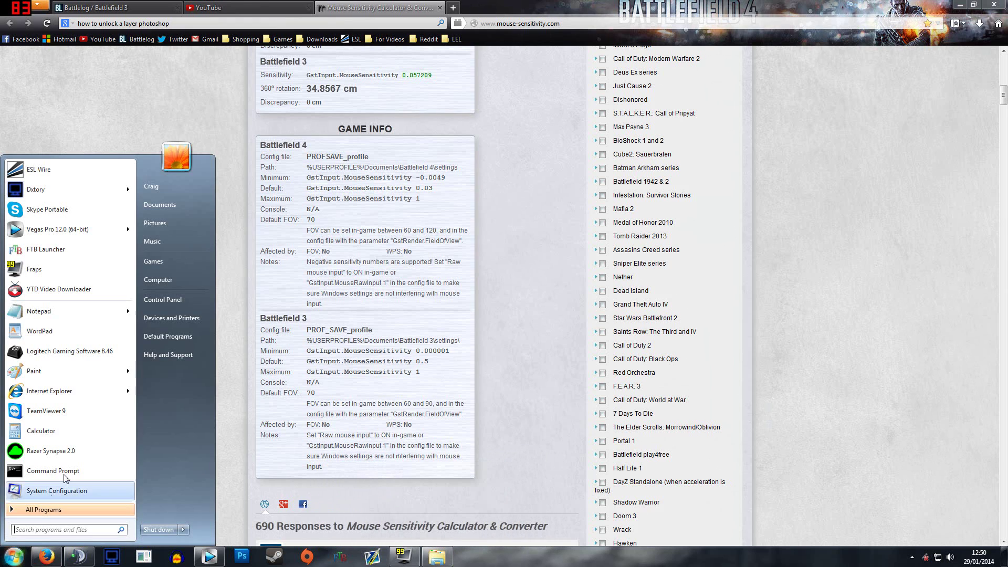
pyautogui.click(179, 208)
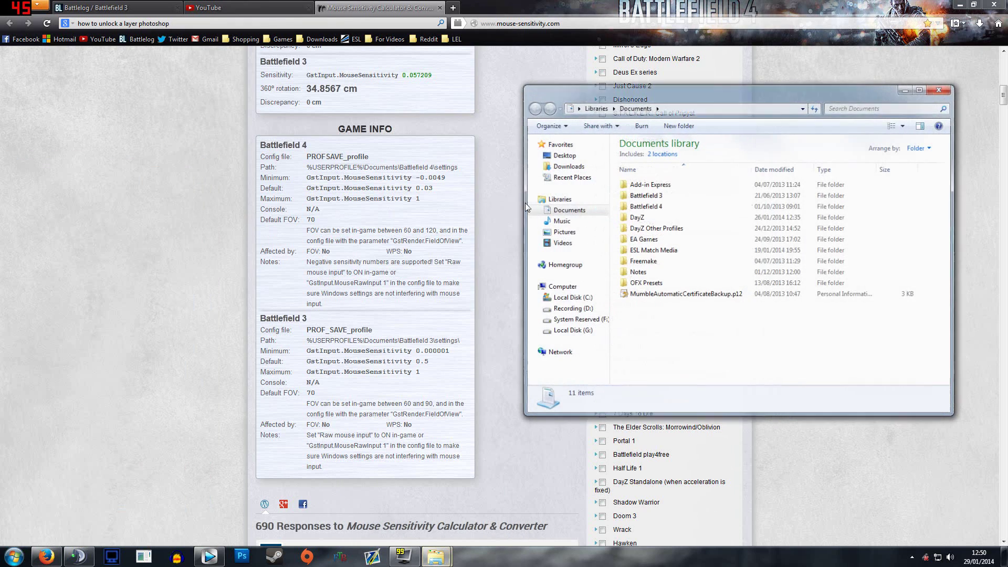
pyautogui.doubleClick(659, 197)
pyautogui.doubleClick(661, 199)
pyautogui.click(728, 217)
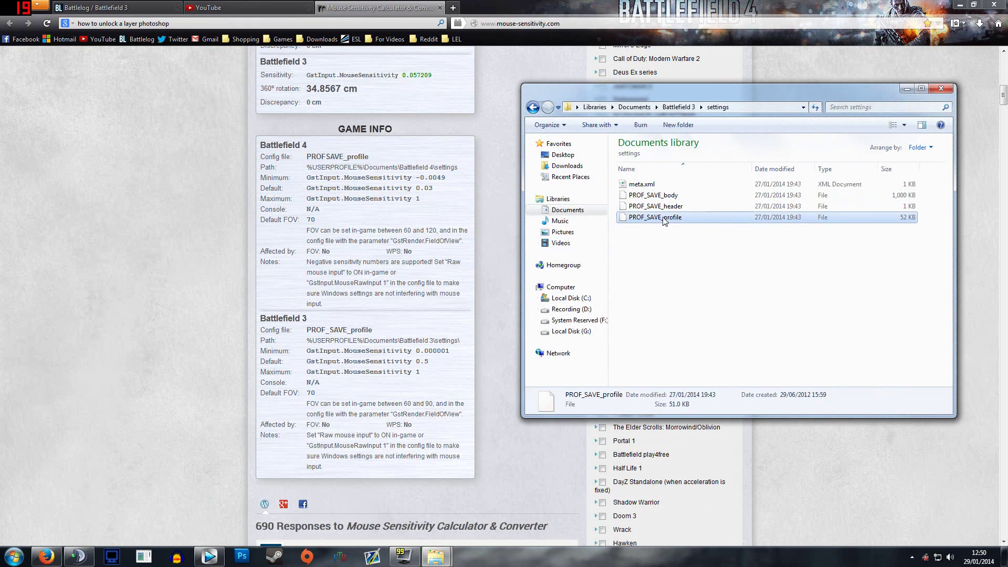
pyautogui.doubleClick(713, 221)
pyautogui.click(530, 301)
pyautogui.click(581, 386)
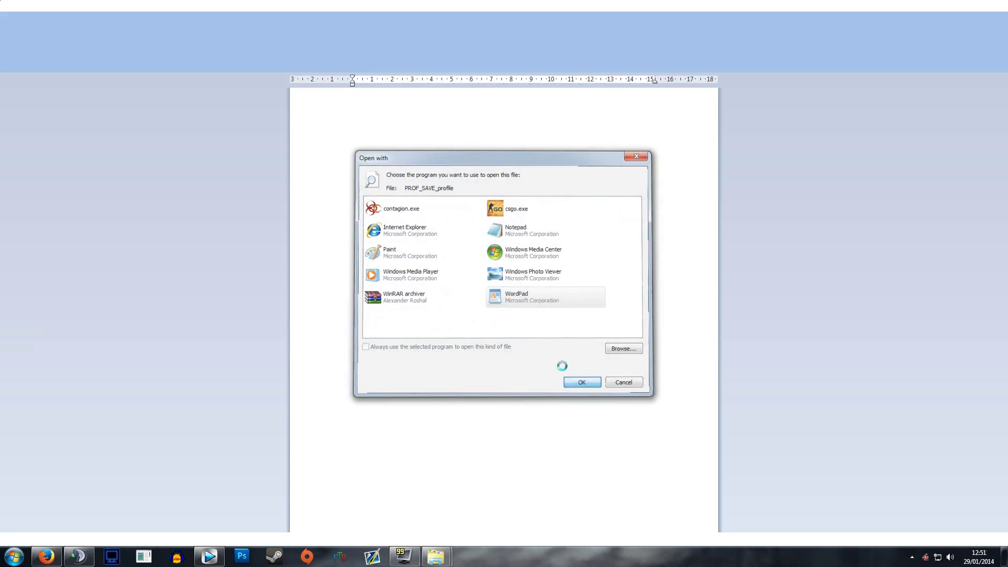
# Search PROF_SAVE_profile for 'sens' and select the GstInput.MouseSensitivity line
pyautogui.hotkey('ctrl', 'f')
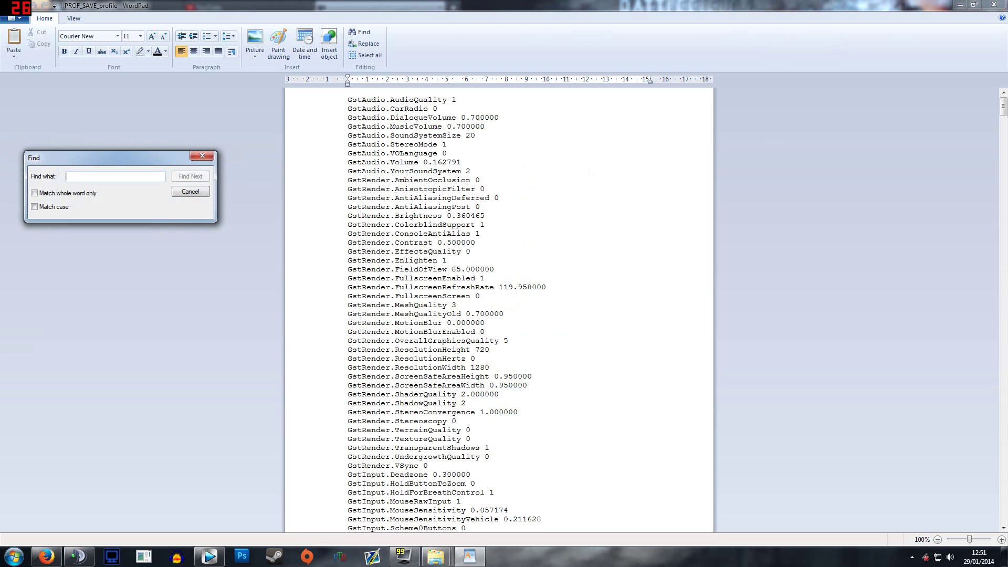
pyautogui.write('sensi')
pyautogui.press('Return')
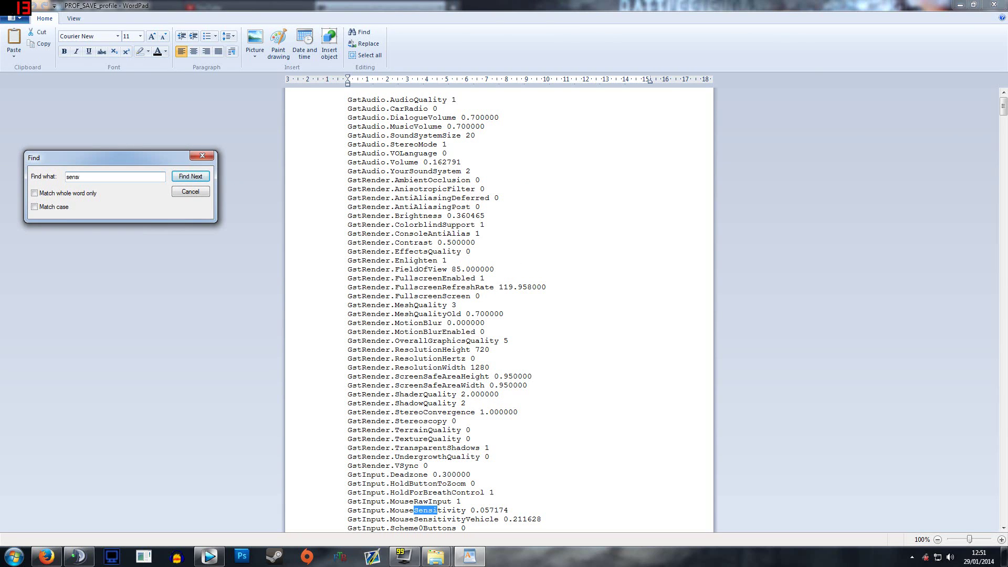
pyautogui.click(202, 155)
pyautogui.scroll(-3, 227, 213)
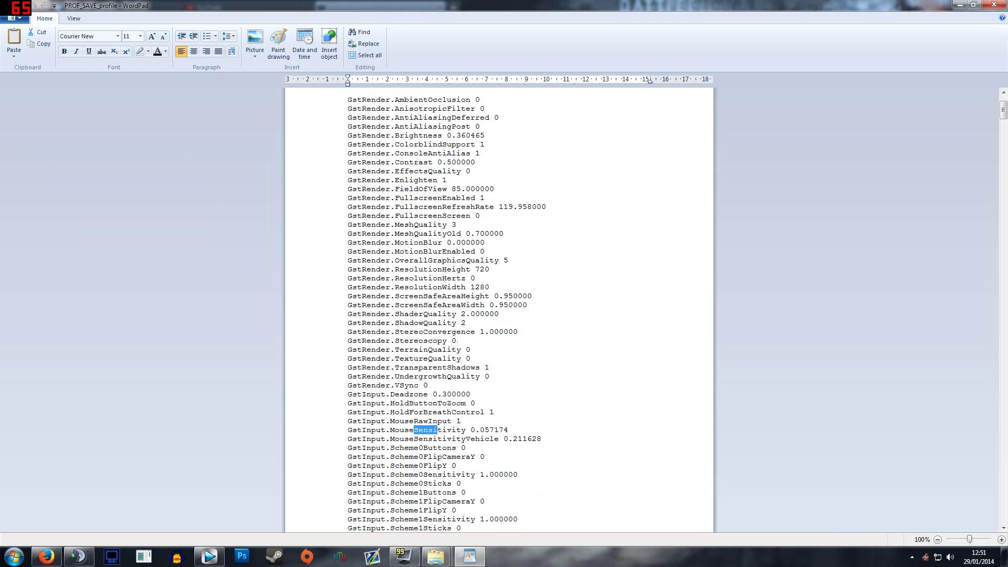
pyautogui.press('Home')
pyautogui.hotkey('ctrl', 'shift', 'Right')
pyautogui.hotkey('ctrl', 'shift', 'Right')
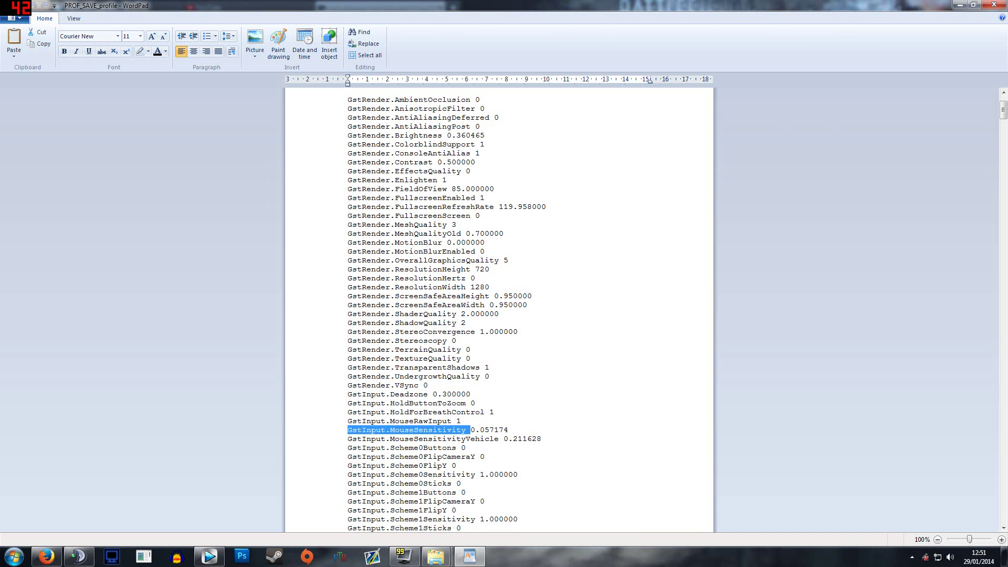
pyautogui.hotkey('ctrl', 'shift', 'Right')
pyautogui.hotkey('ctrl', 'shift', 'Right')
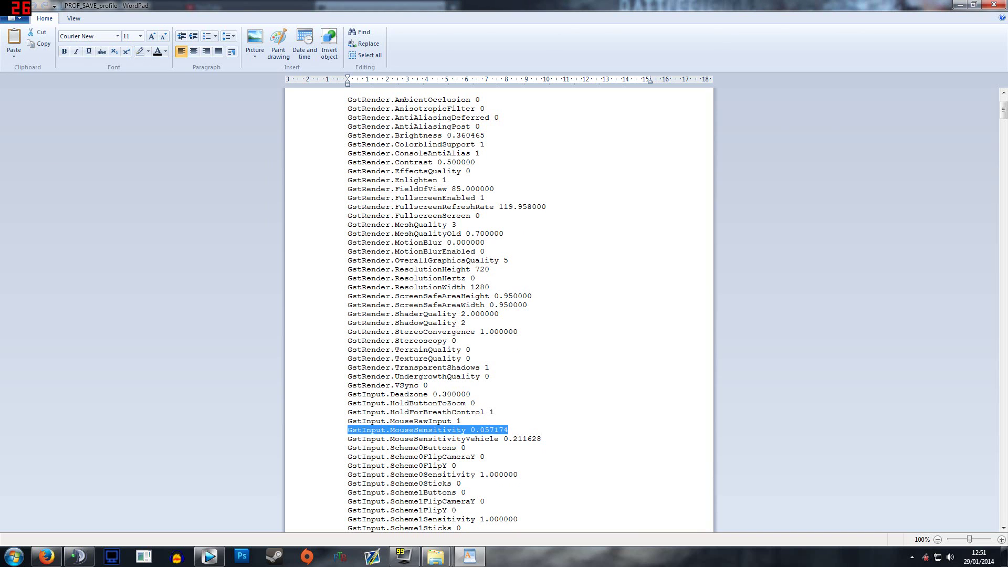
# Copy 0.057209 from the calculator, replace 0.057174 with it, and save the file
pyautogui.click(52, 561)
pyautogui.scroll(3, 415, 274)
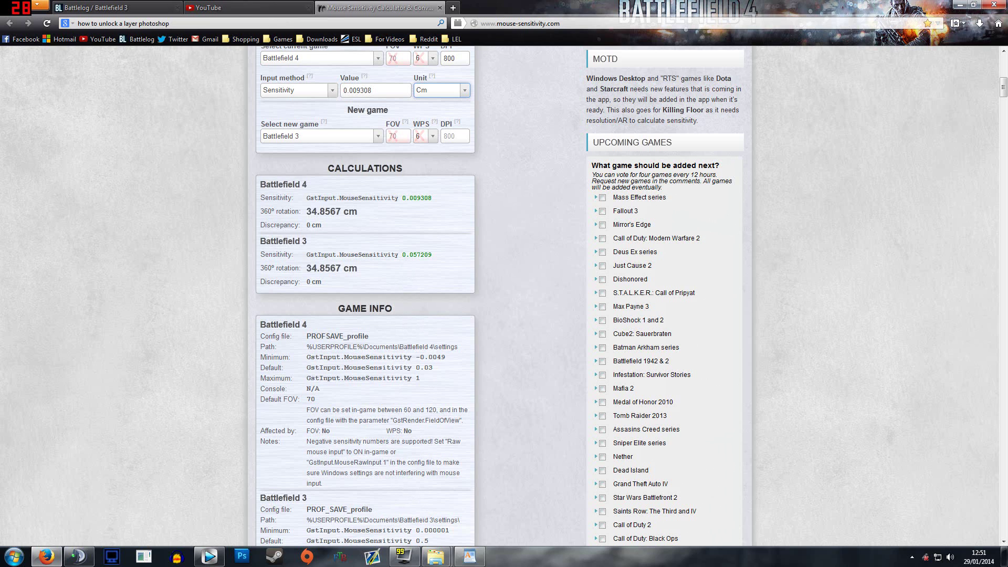
pyautogui.moveTo(403, 255); pyautogui.dragTo(432, 257)
pyautogui.click(470, 556)
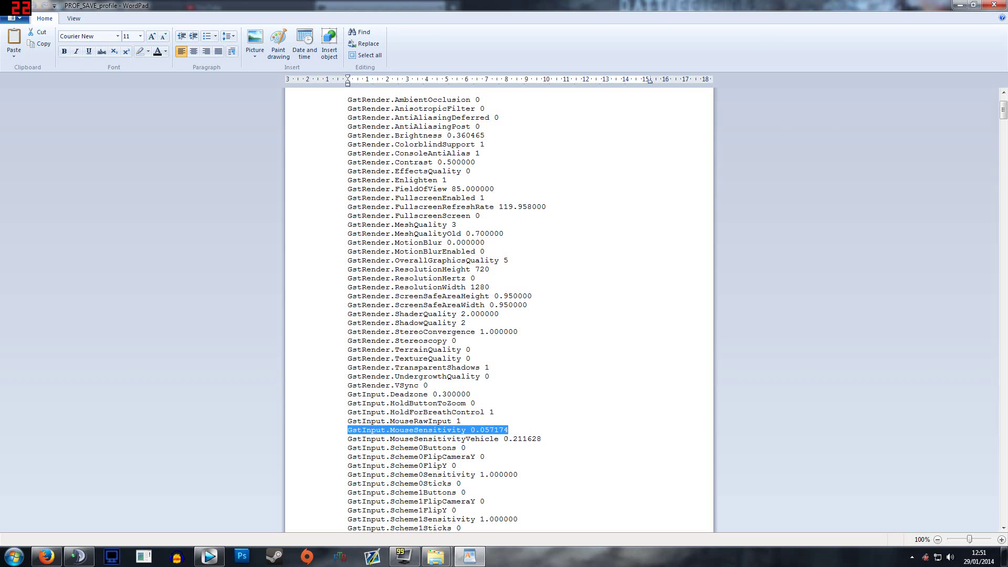
pyautogui.click(472, 430)
pyautogui.press('Delete')
pyautogui.press('Delete')
pyautogui.press('Delete')
pyautogui.press('Delete')
pyautogui.press('Delete')
pyautogui.press('Delete')
pyautogui.press('Delete')
pyautogui.press('Delete')
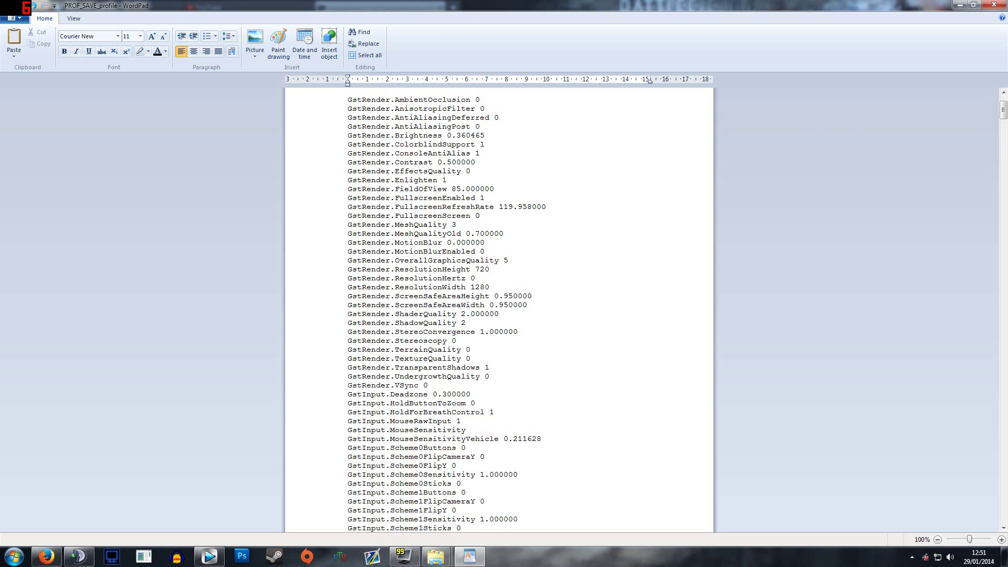
pyautogui.hotkey('ctrl', 'v')
pyautogui.click(994, 4)
pyautogui.click(523, 291)
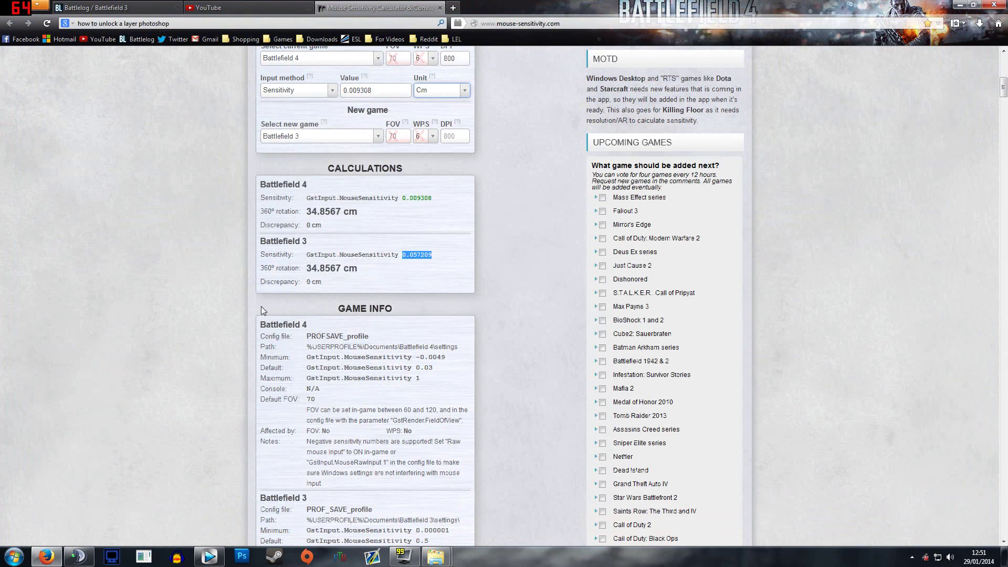
pyautogui.click(184, 301)
pyautogui.scroll(3, 168, 209)
pyautogui.scroll(2, 167, 205)
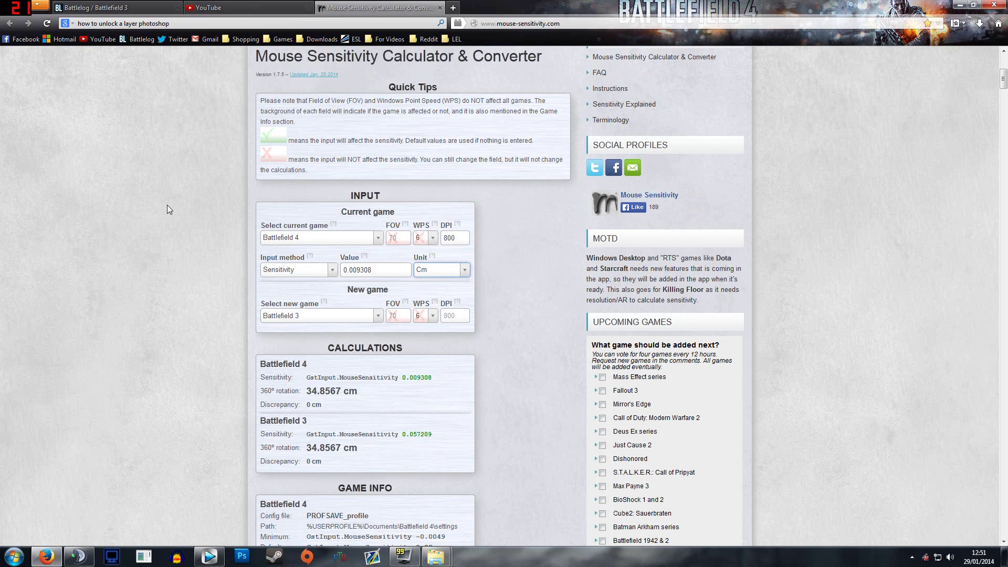
pyautogui.scroll(7, 163, 202)
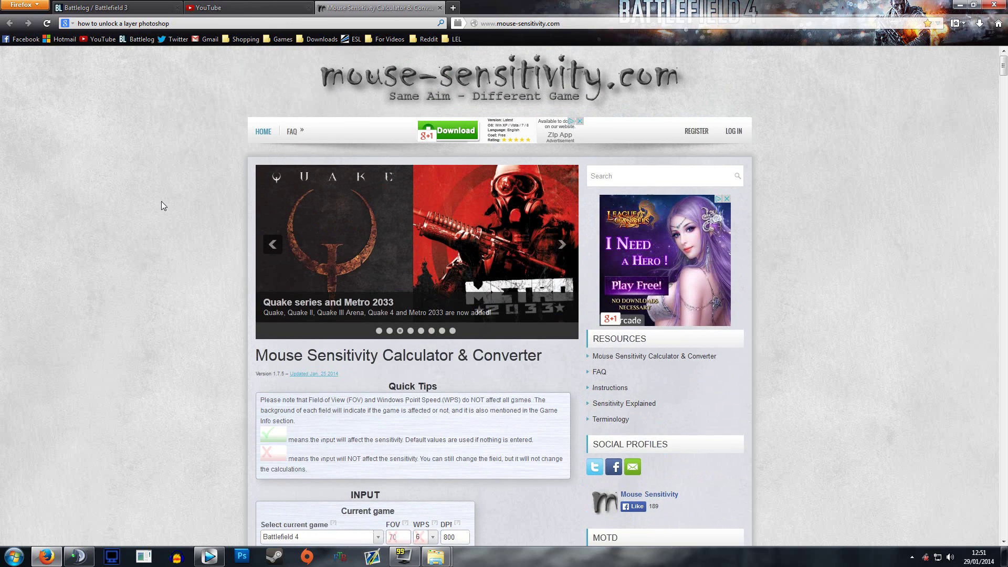
pyautogui.scroll(-8, 162, 206)
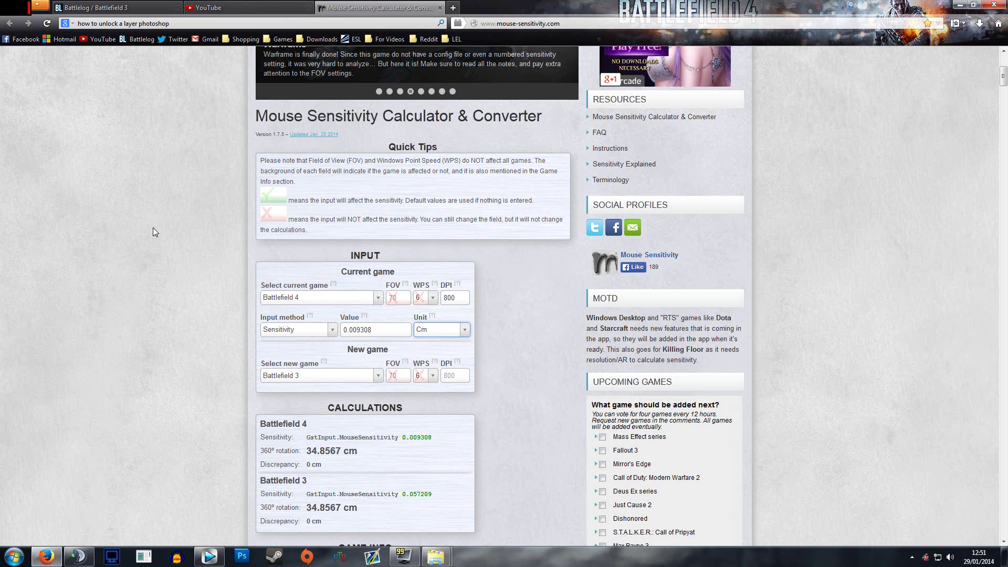
pyautogui.scroll(5, 145, 225)
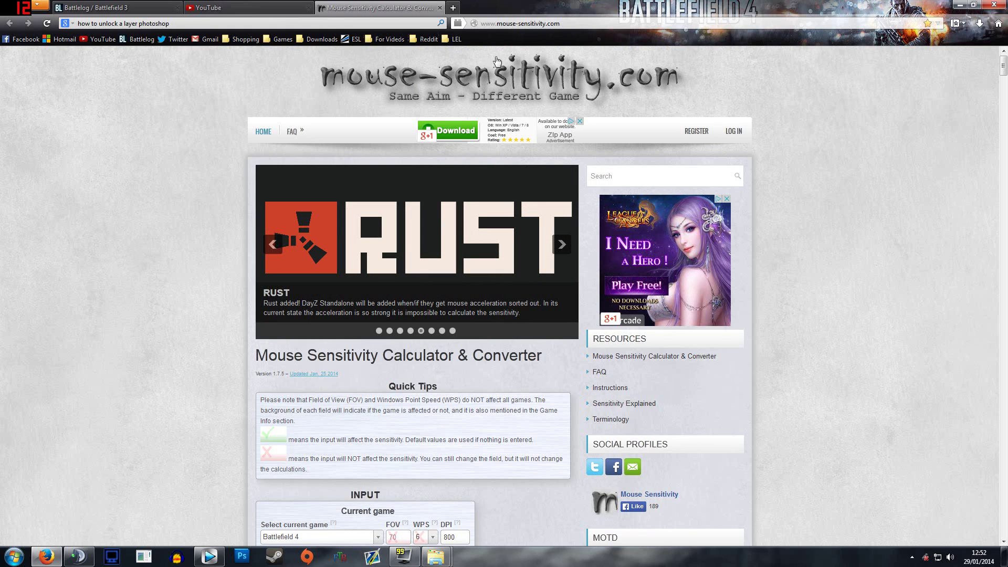
pyautogui.hotkey('ctrl', 'l')
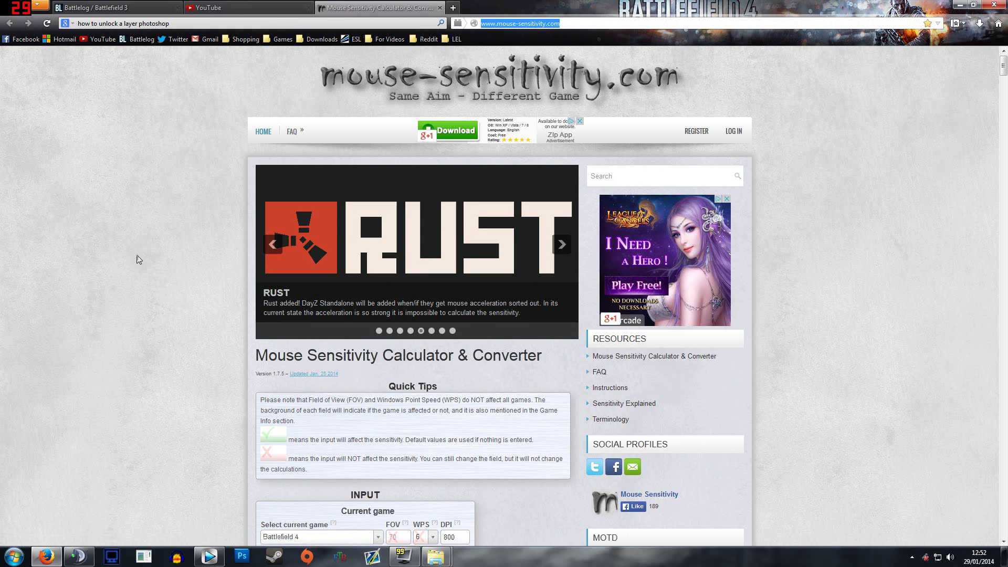